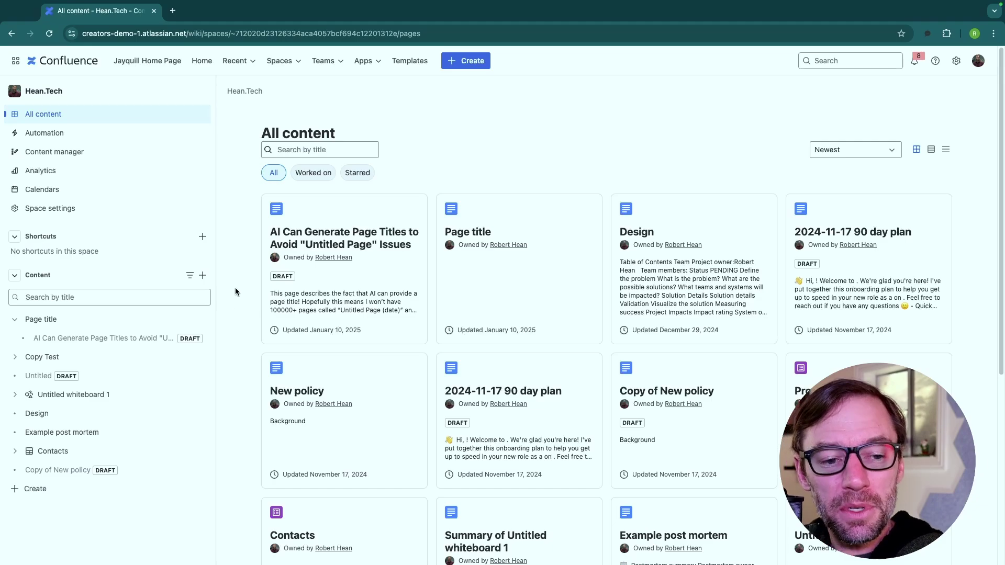
Find 'status' in the space settings search and open the Content statuses tab
left_click(148, 216)
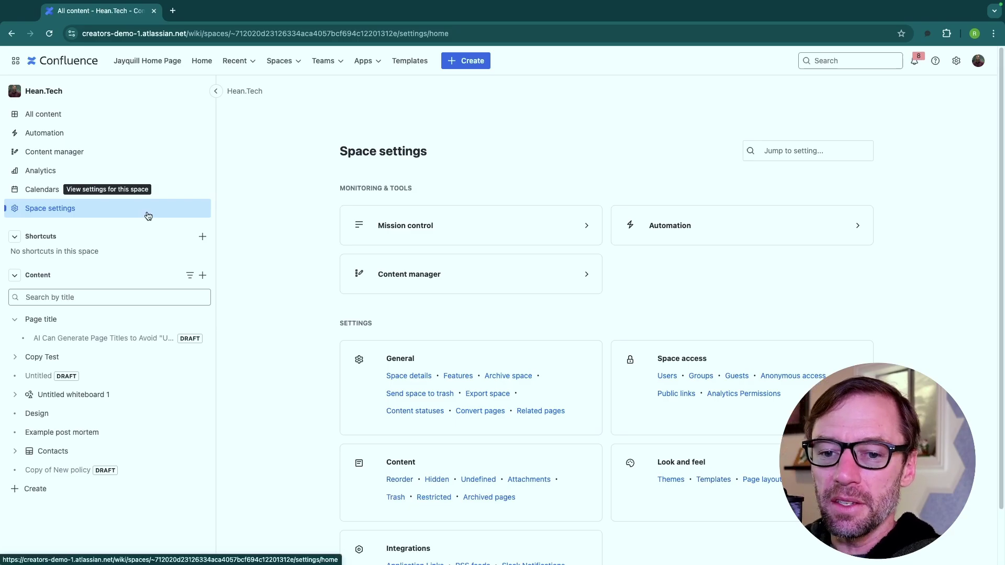
left_click(788, 154)
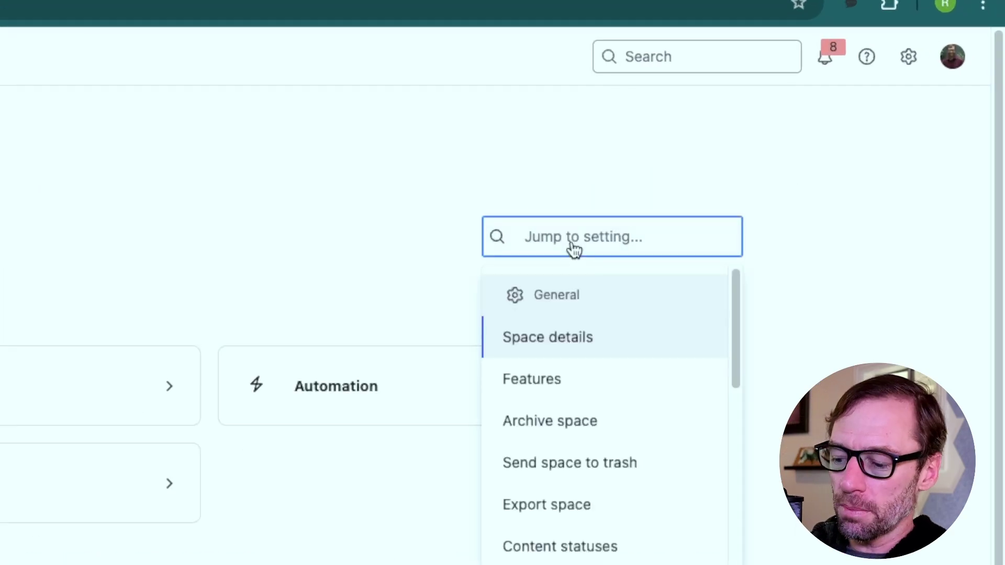
type("status")
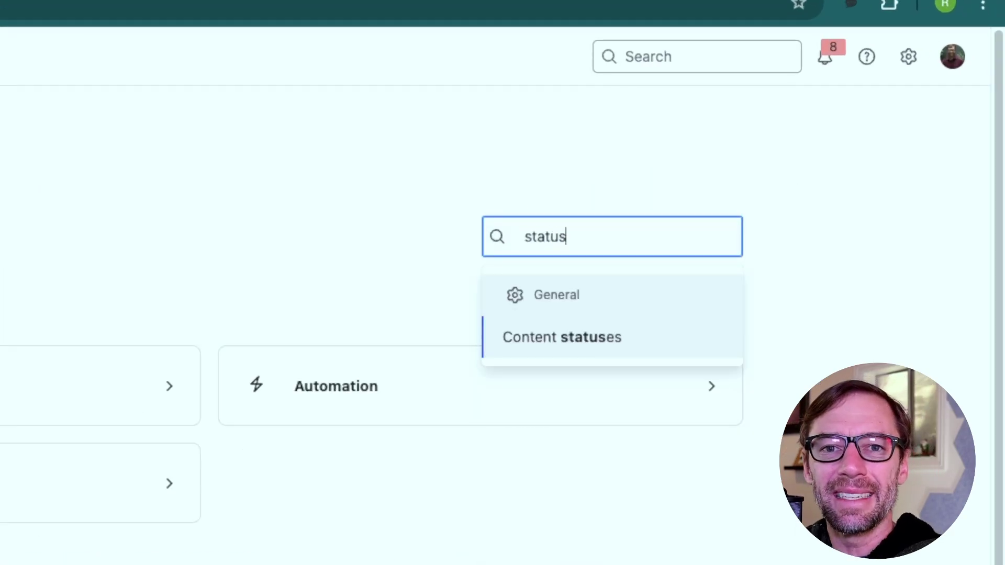
left_click(566, 295)
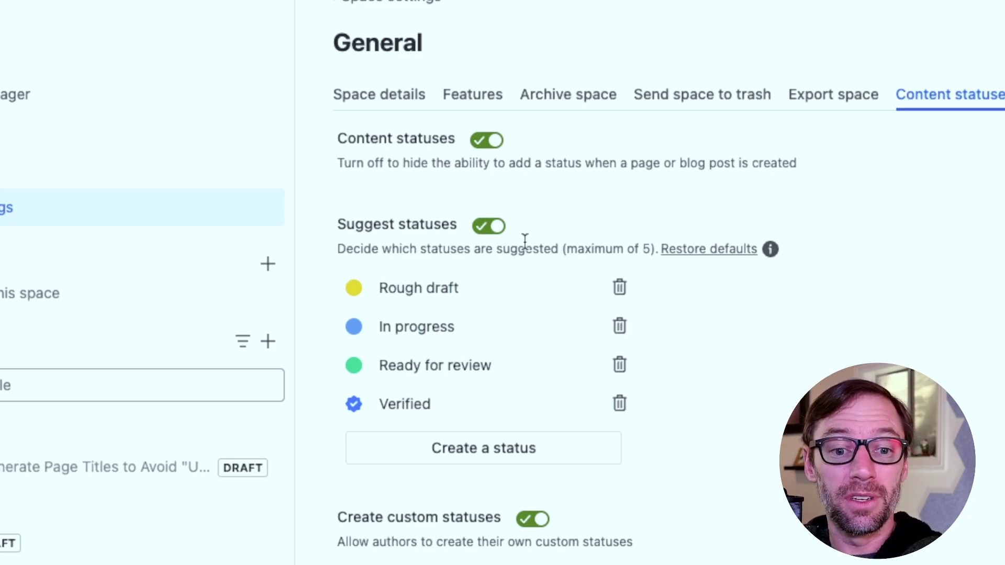
left_click(487, 140)
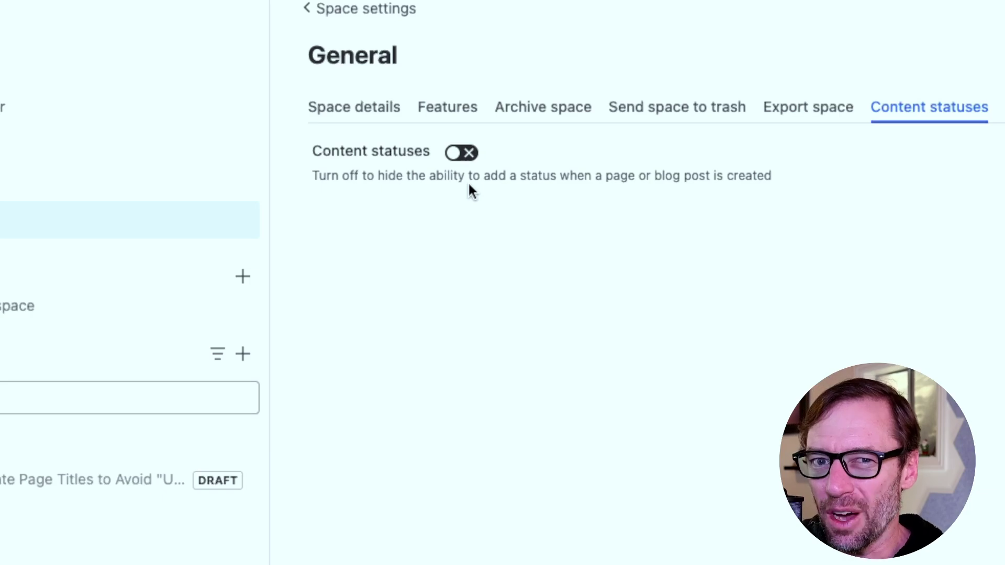
left_click(471, 154)
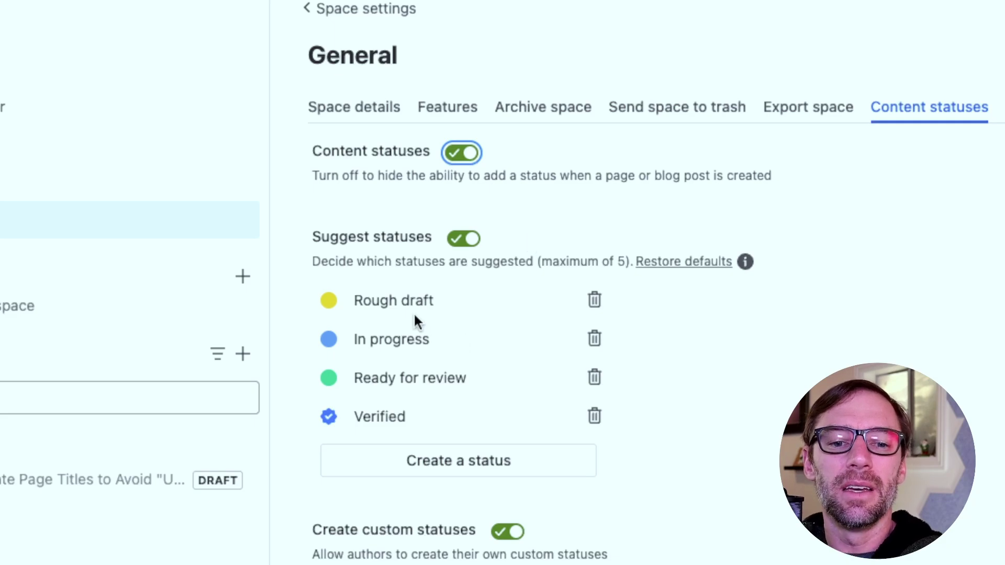
left_click_drag(356, 300, 438, 303)
left_click(439, 302)
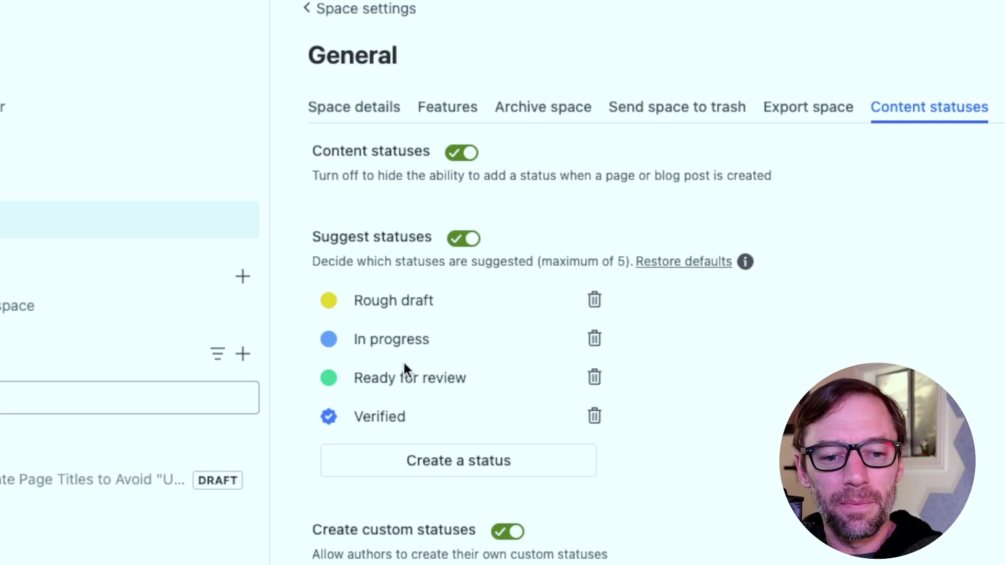
left_click_drag(359, 340, 473, 339)
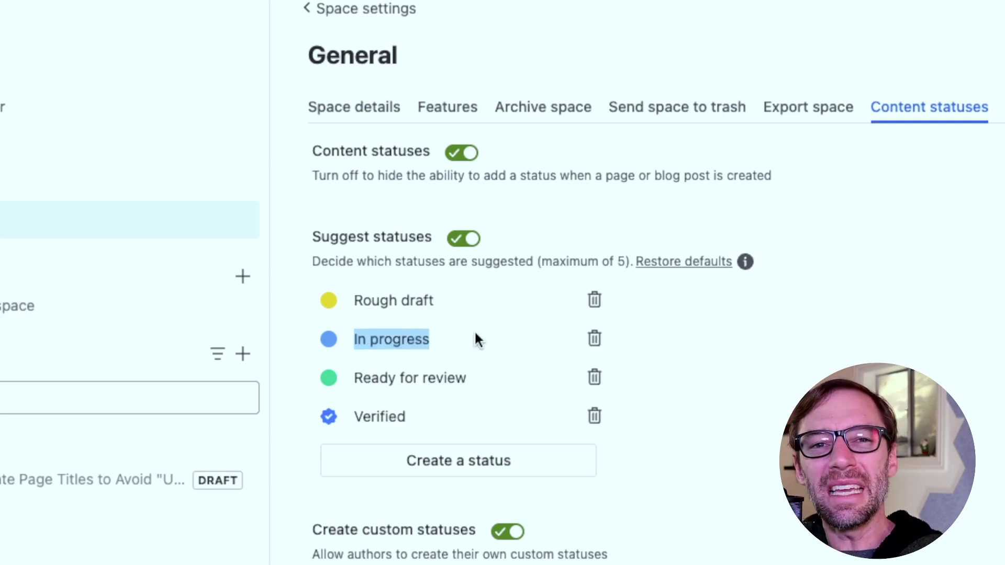
Delete the In progress suggestion and save a new purple 'Review in Progress' status
left_click(594, 338)
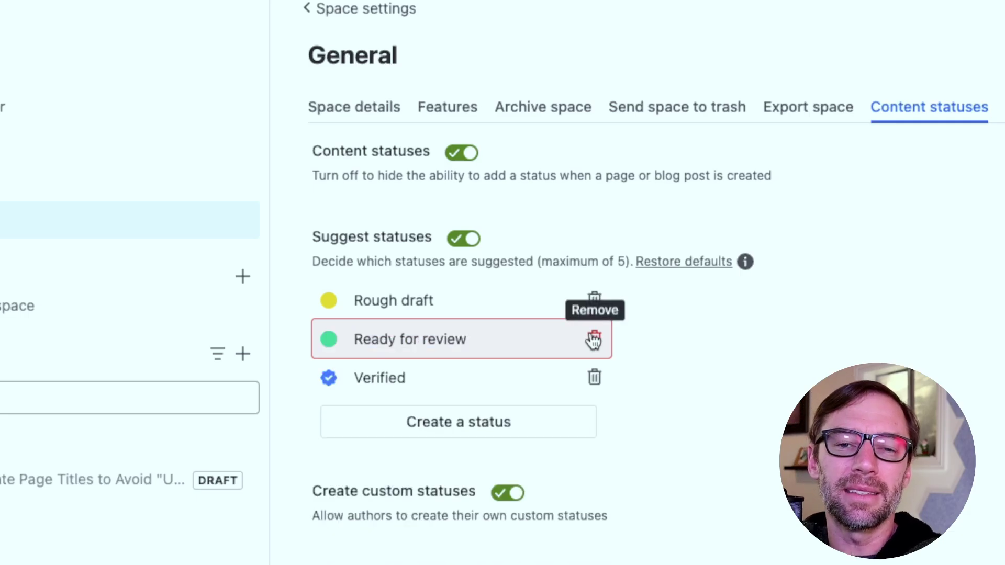
left_click(499, 432)
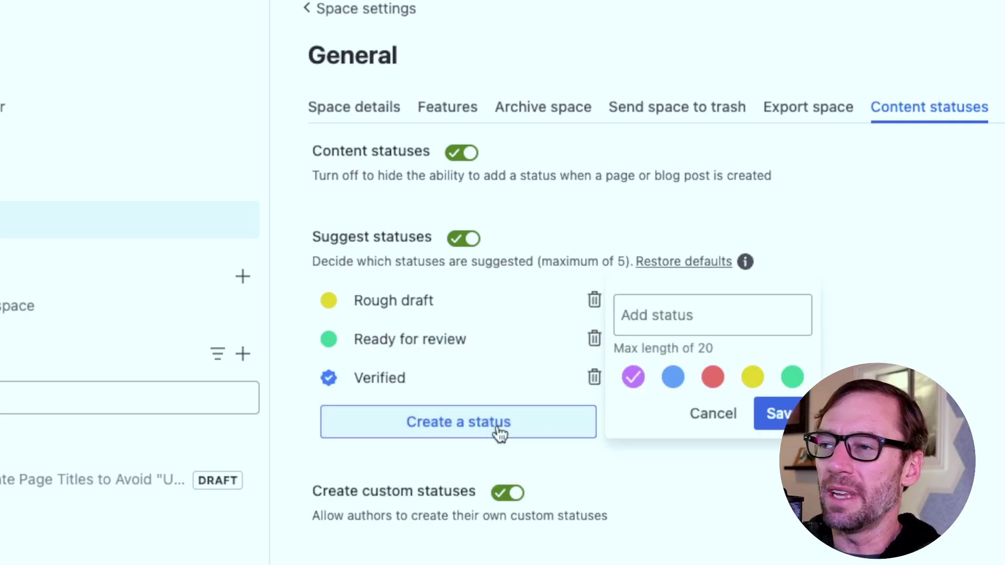
left_click(694, 321)
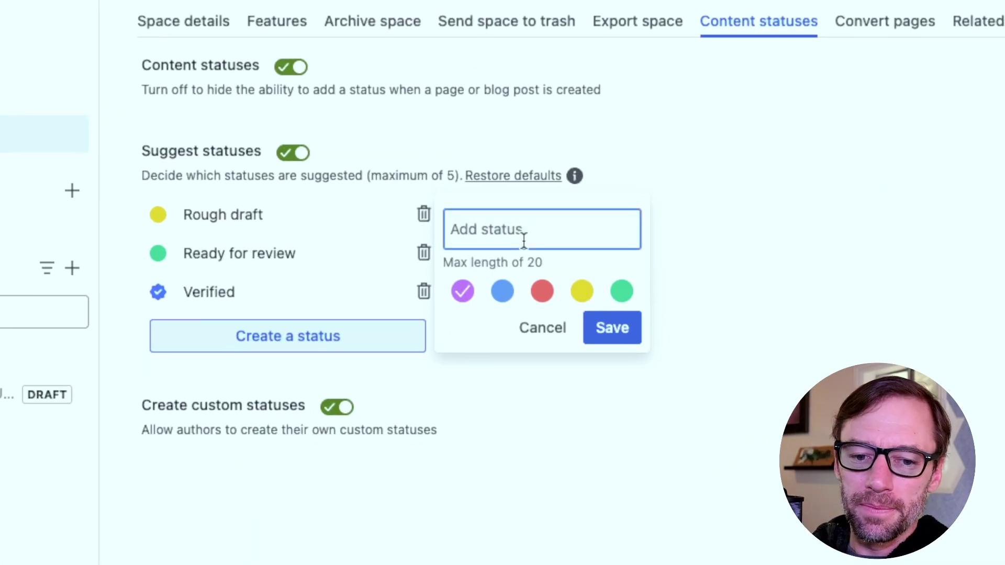
type("Review in Progress")
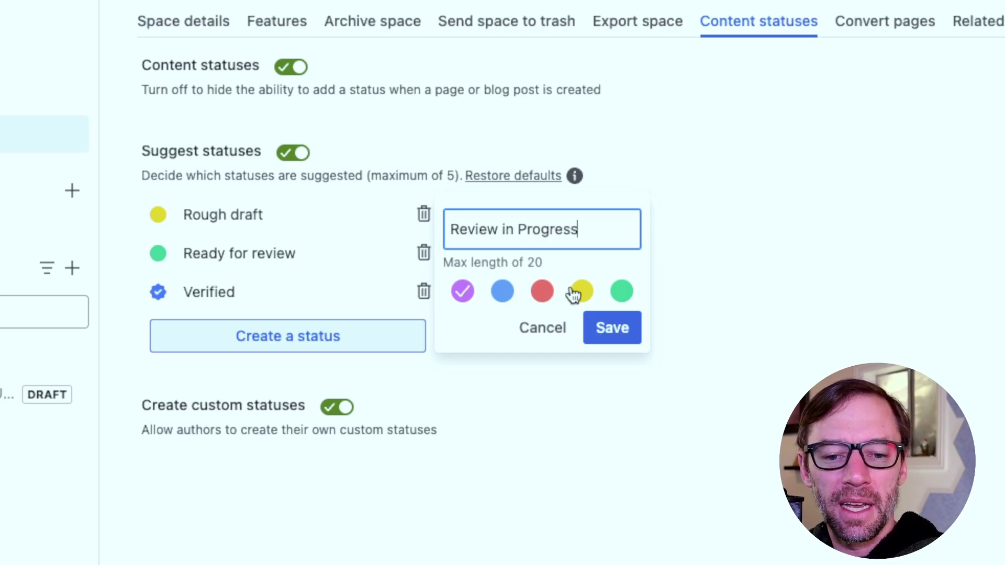
left_click(467, 296)
left_click(618, 327)
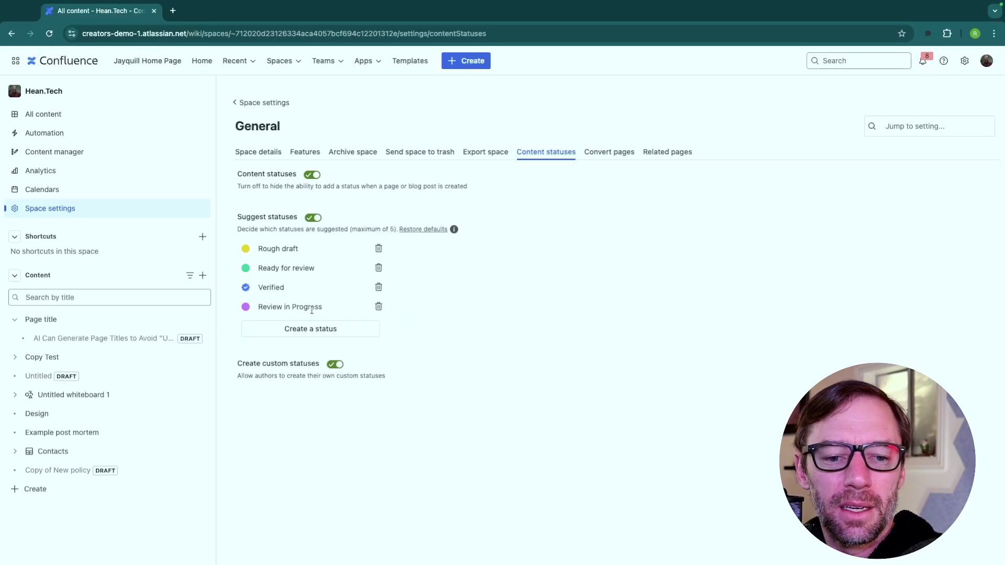
left_click_drag(259, 249, 288, 295)
left_click(283, 304)
triple_click(283, 304)
left_click(291, 297)
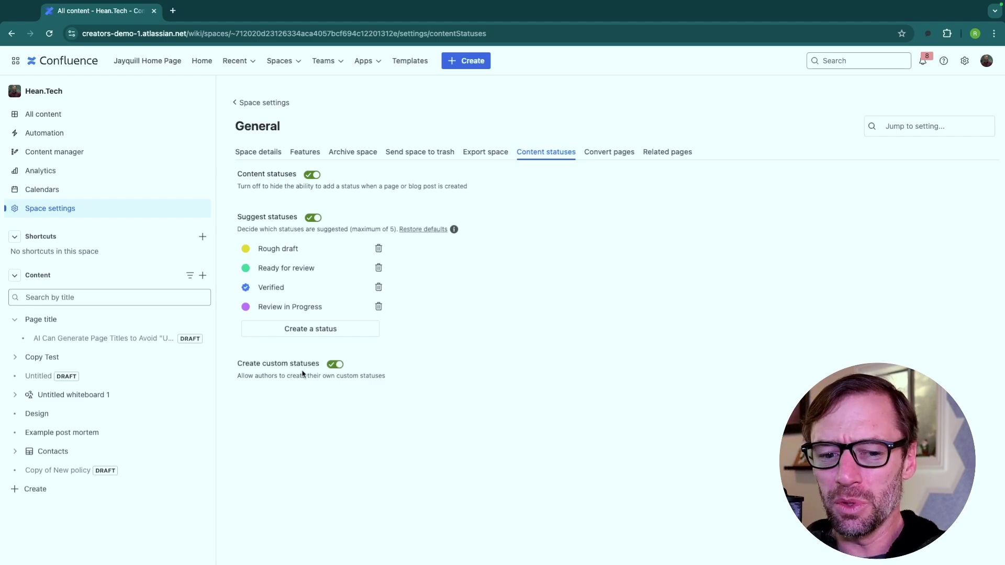
left_click(334, 365)
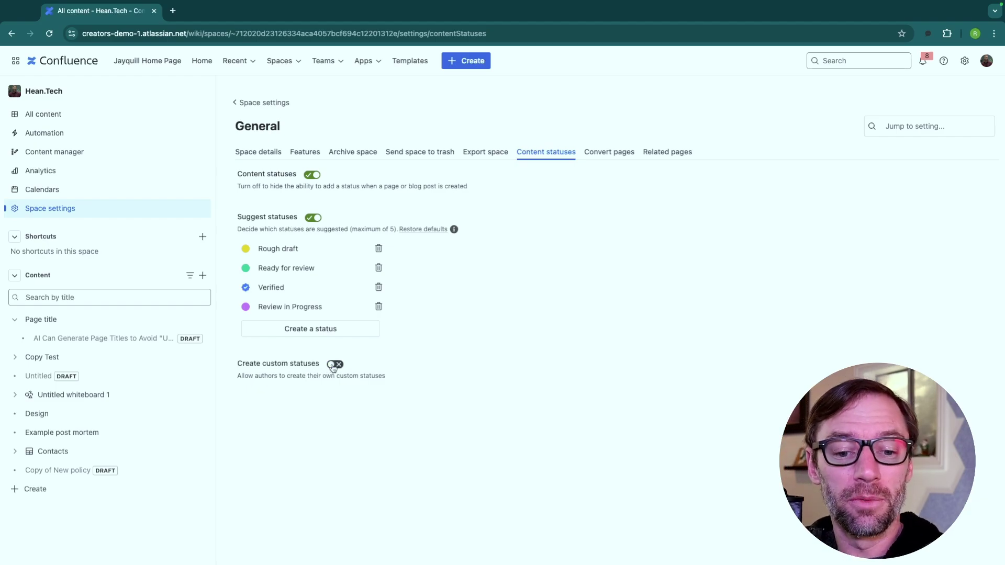
left_click(334, 365)
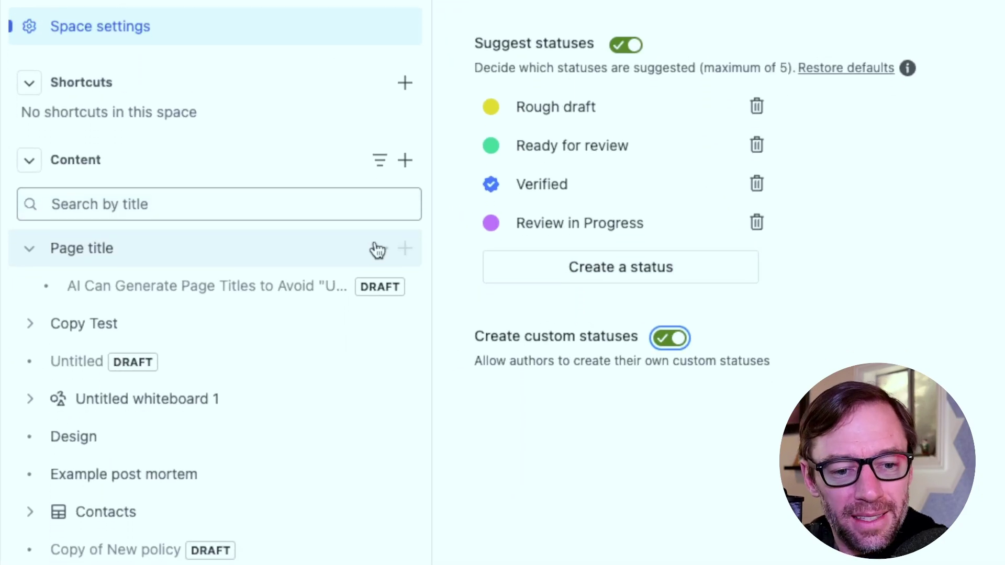
Create a blank page titled 'Status info' and set its status to Rough draft
left_click(404, 160)
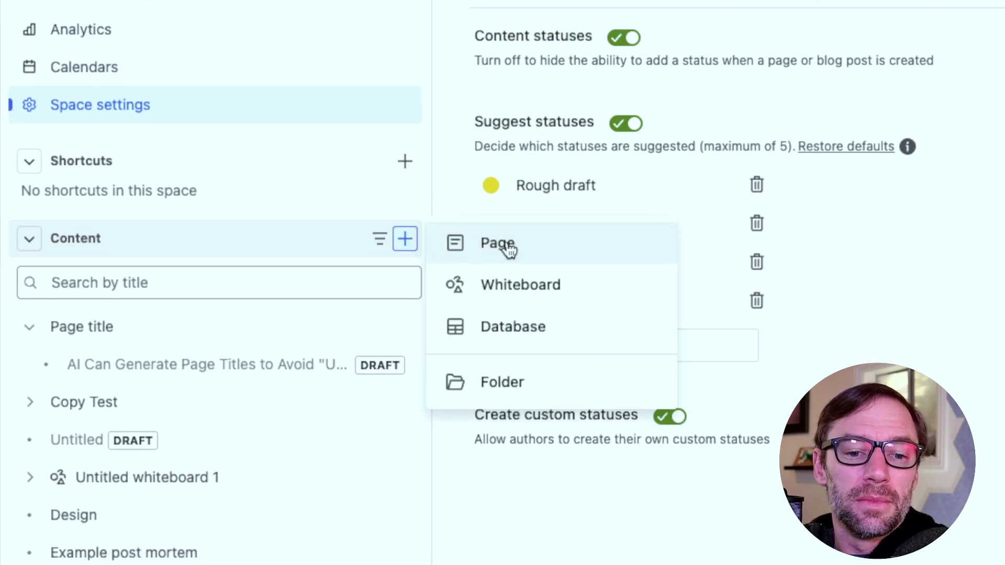
left_click(507, 247)
type("Status info")
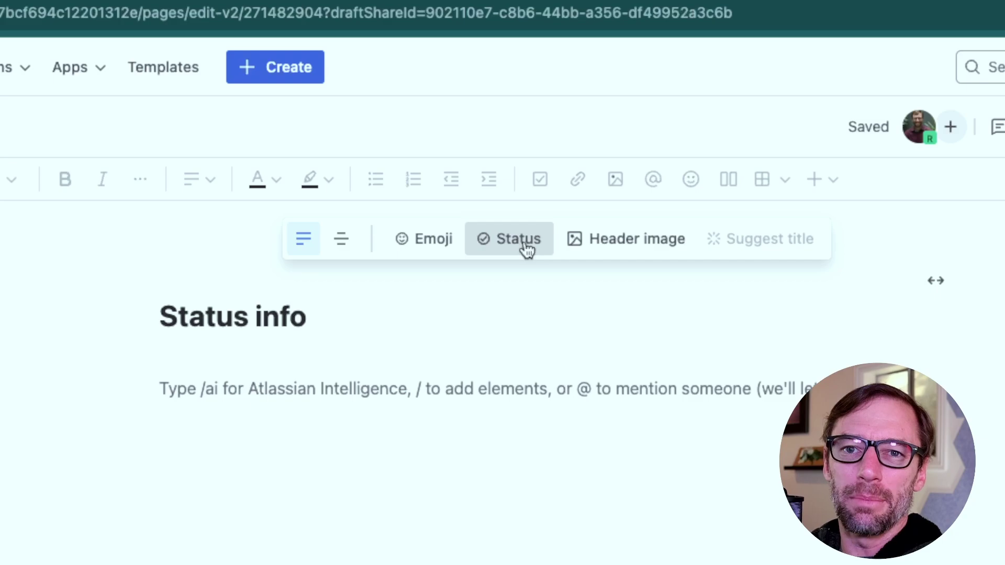
left_click(526, 250)
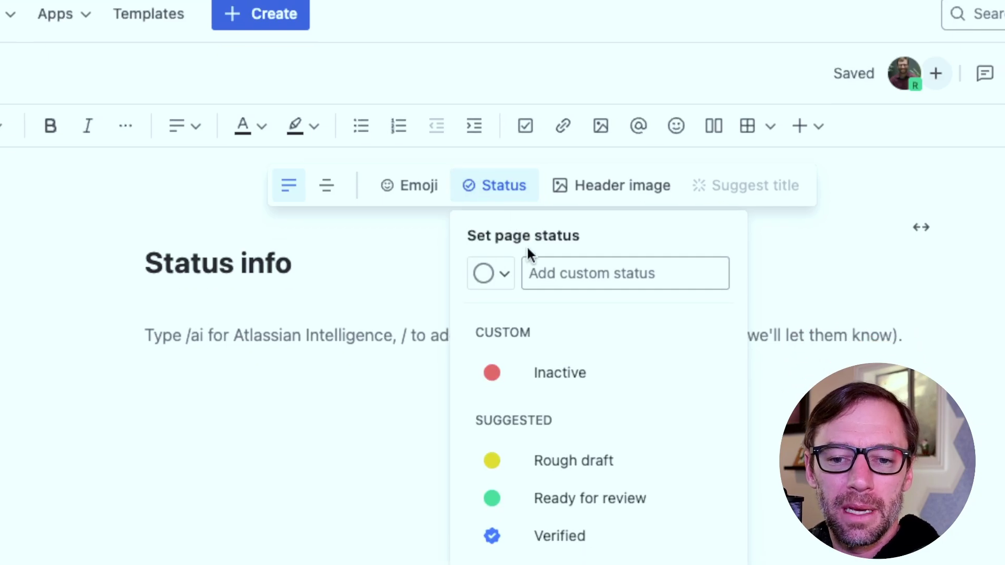
left_click(561, 329)
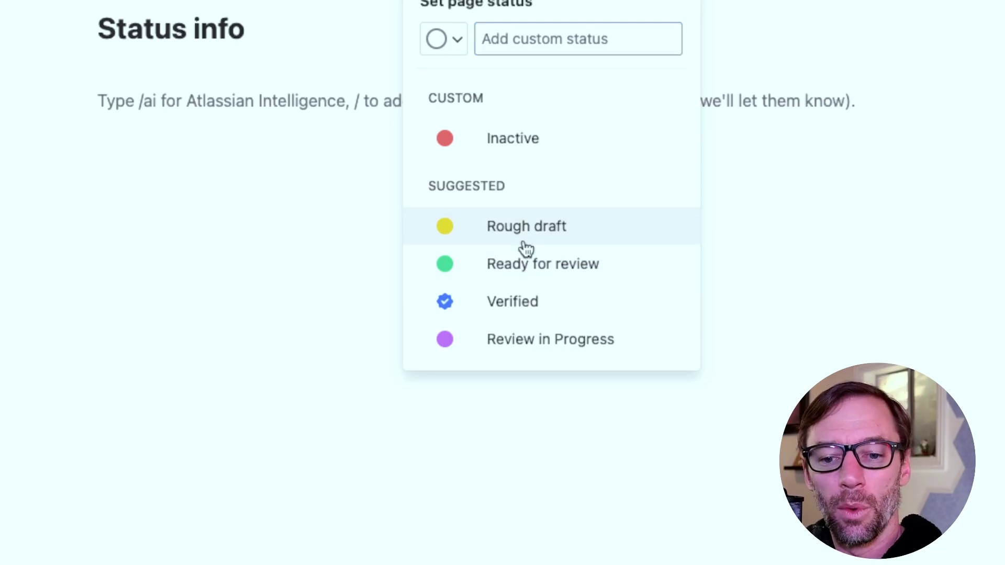
left_click(524, 243)
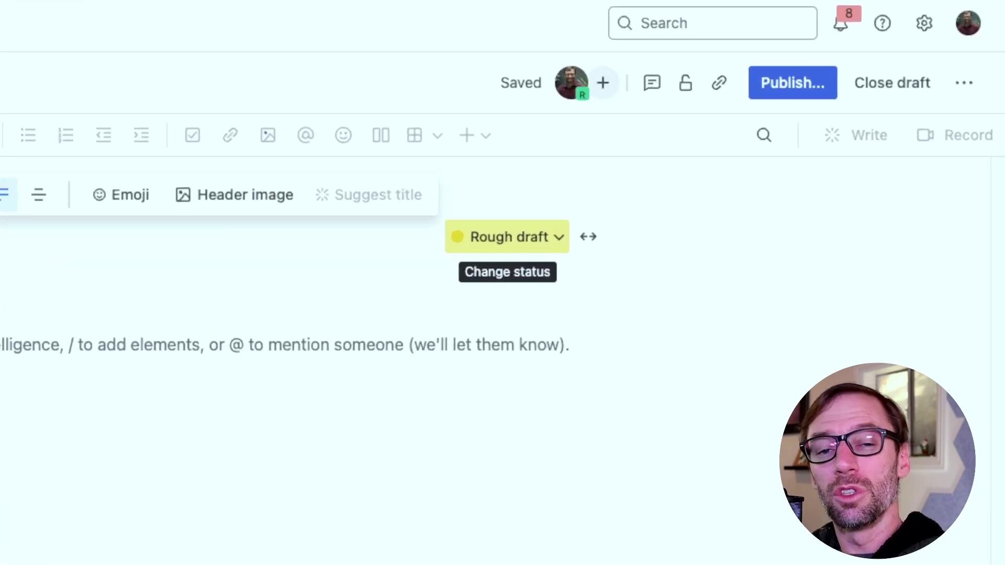
Type 'Content' into the Status info page body and publish the page
left_click(530, 246)
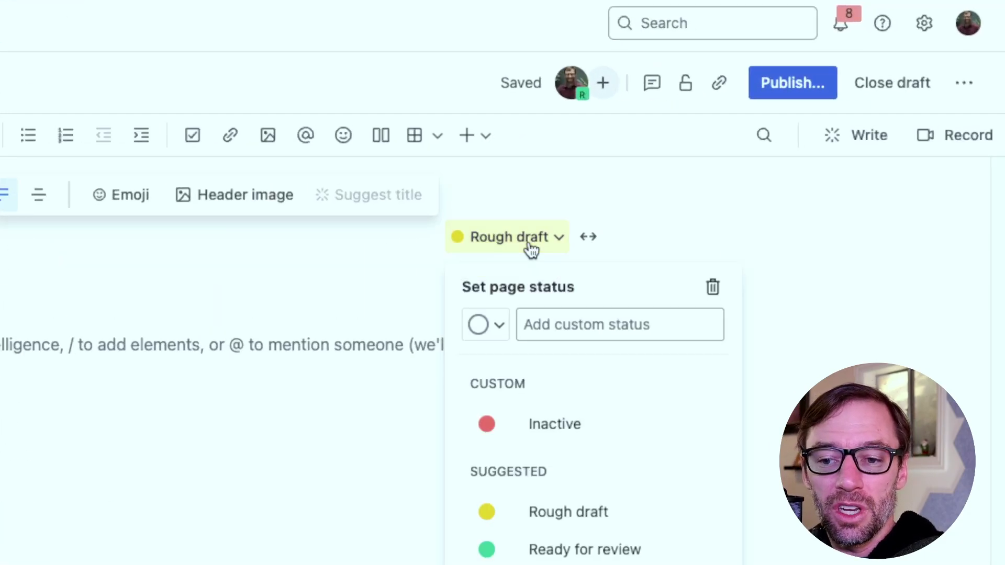
left_click(530, 246)
left_click(532, 247)
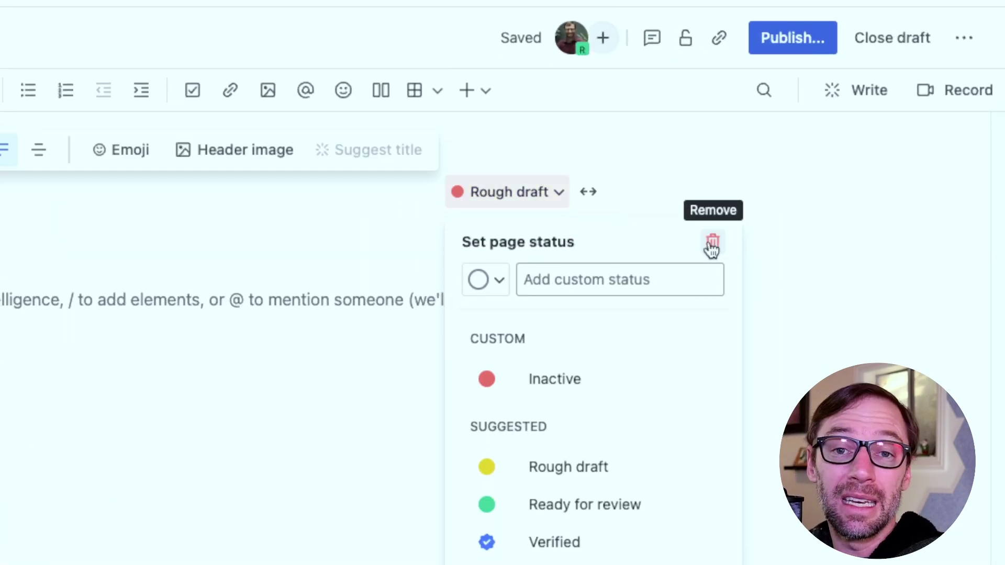
left_click(164, 309)
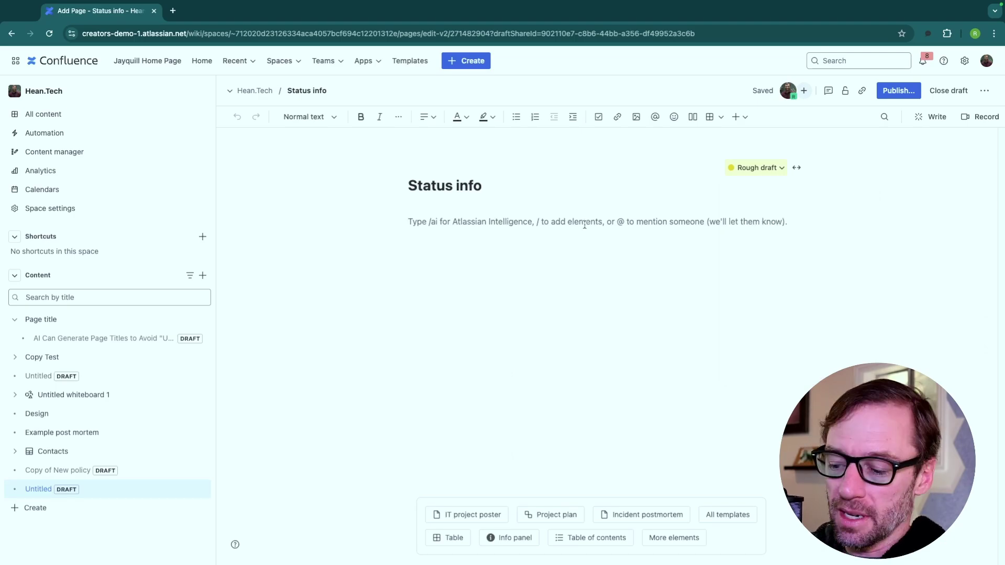
type("Content")
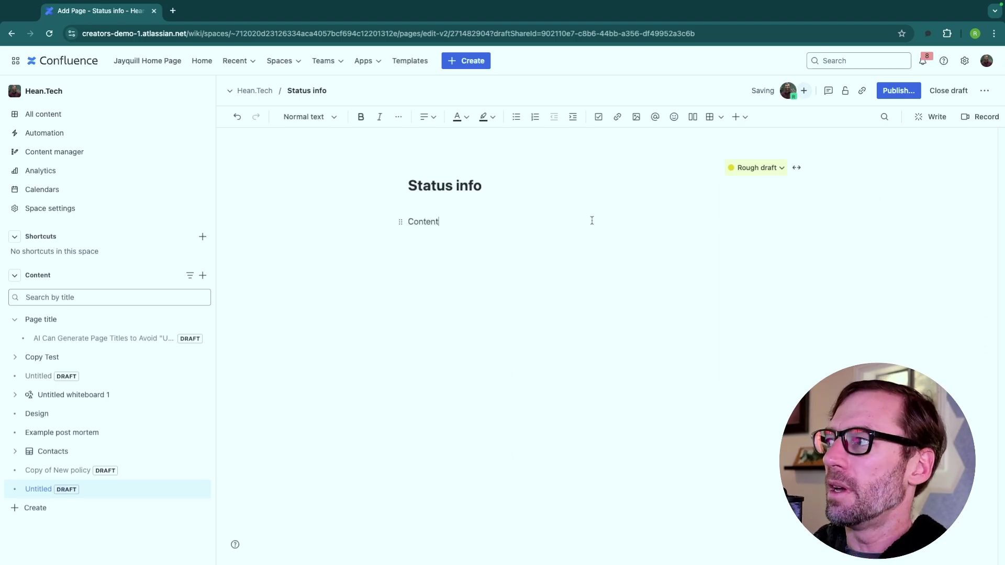
left_click(898, 90)
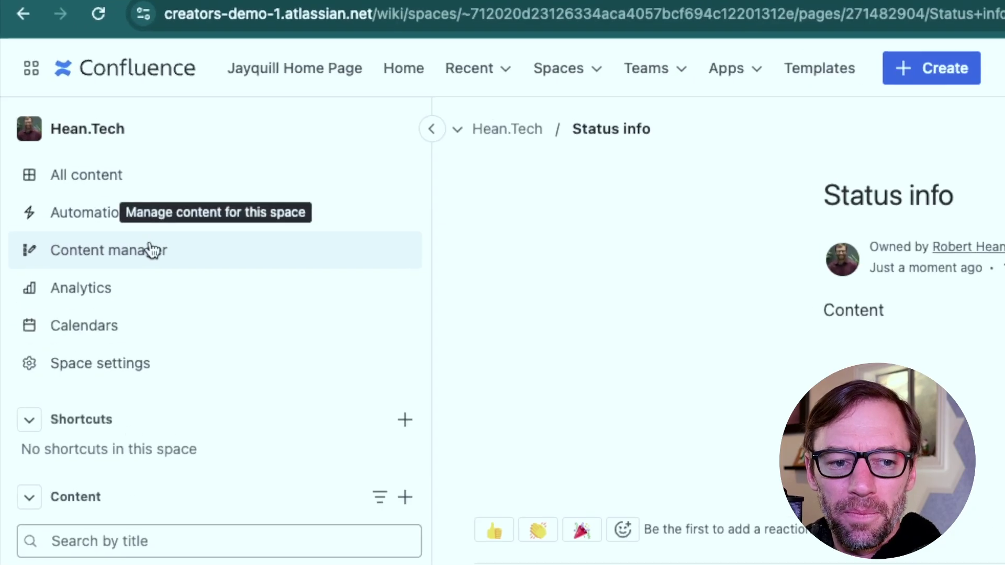
Review the space's Content manager list, then open the space Automation templates
left_click(151, 250)
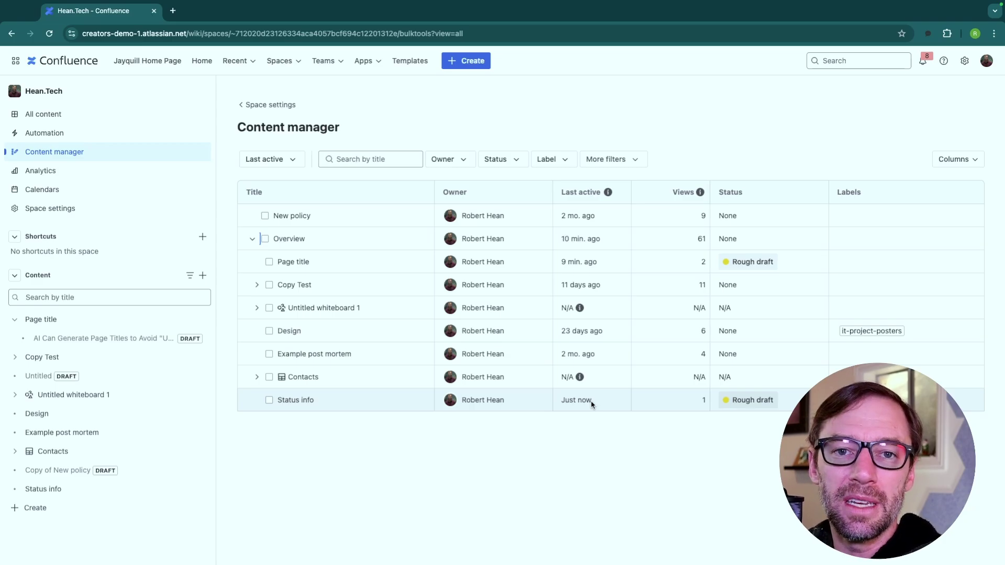
left_click(94, 138)
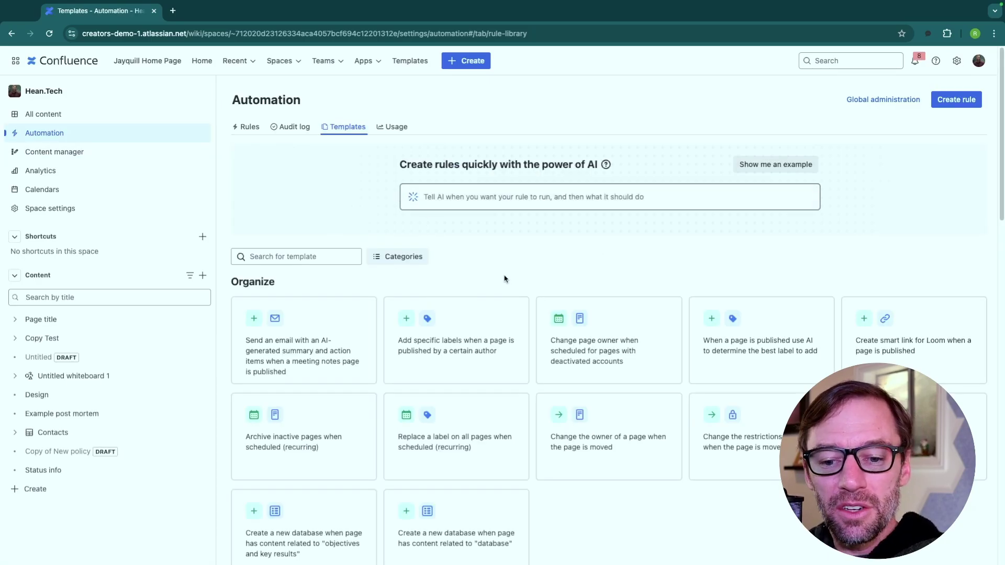
Start a new automation rule from the space Automation page
left_click(952, 99)
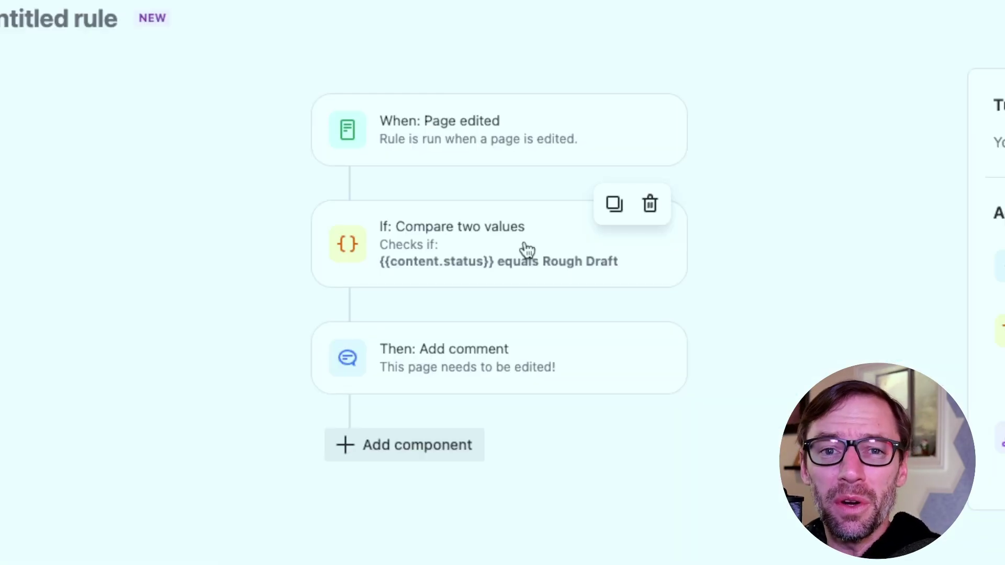
scroll(527, 250, "up", 2)
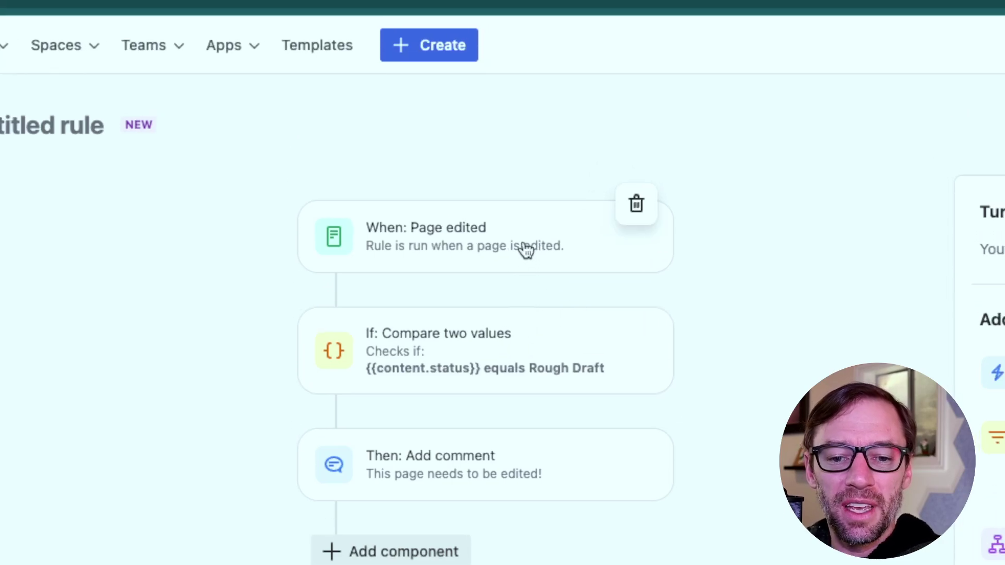
scroll(527, 250, "down", 2)
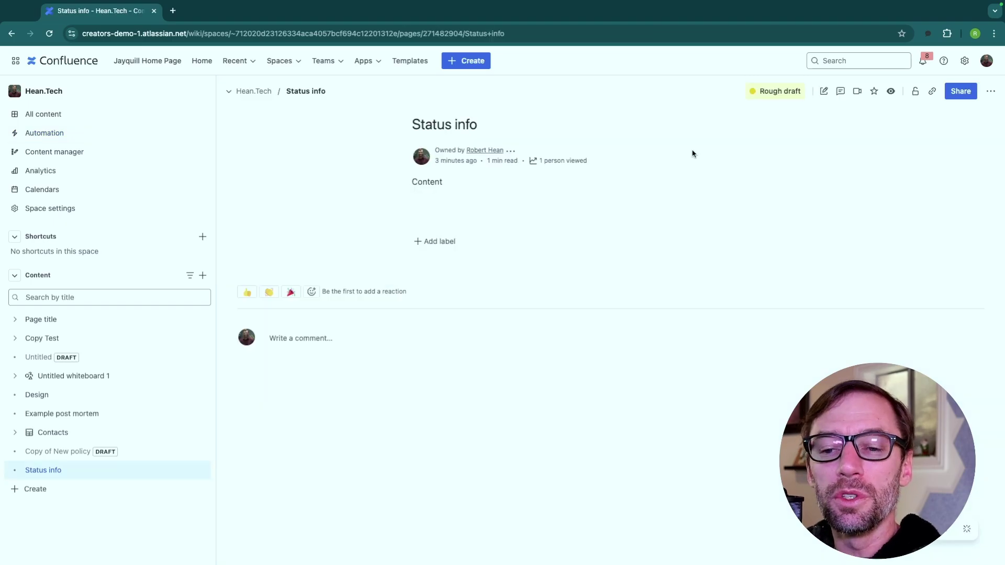
Edit the Status info page, change its status from Rough draft to Verified, and update it
left_click(823, 90)
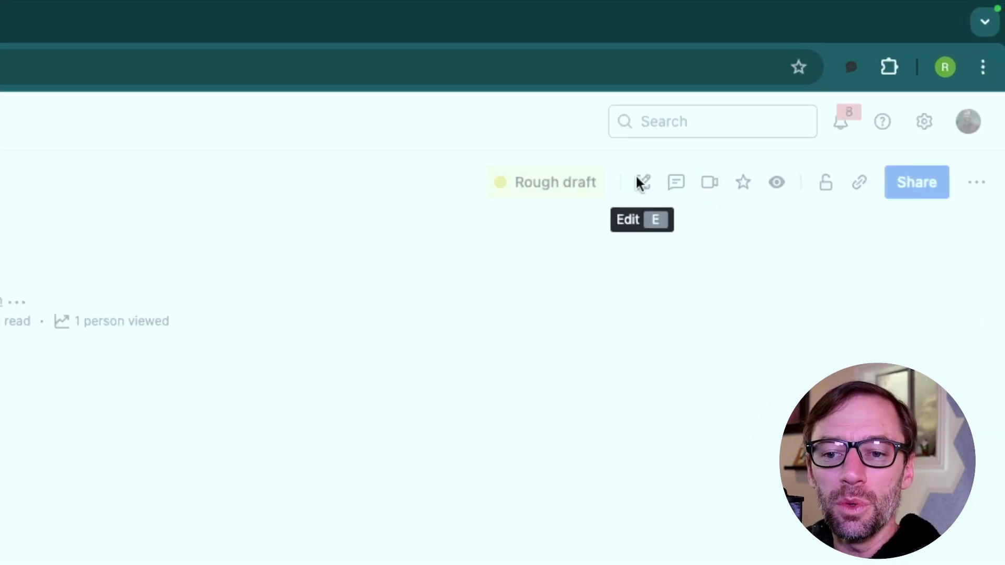
left_click(531, 334)
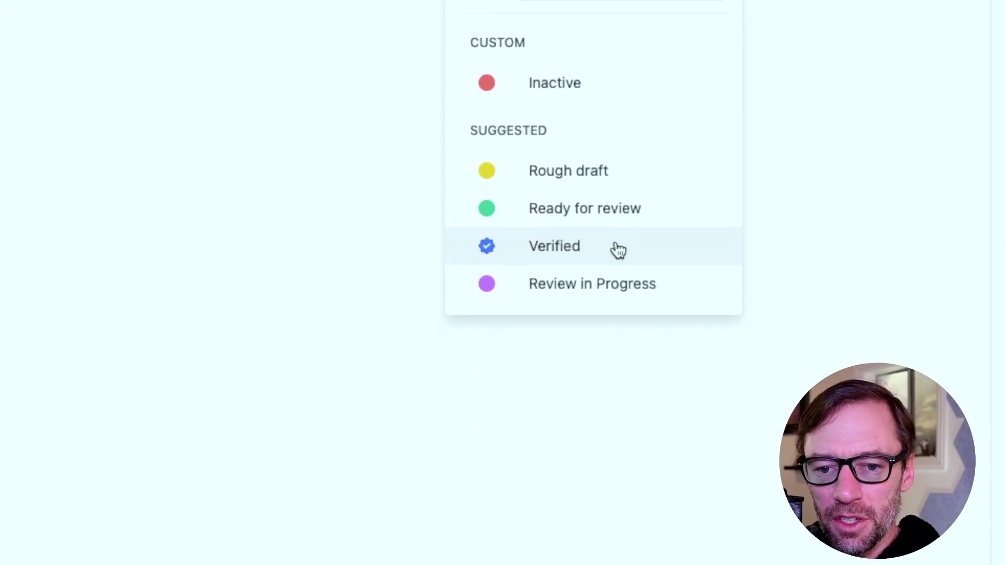
left_click(618, 250)
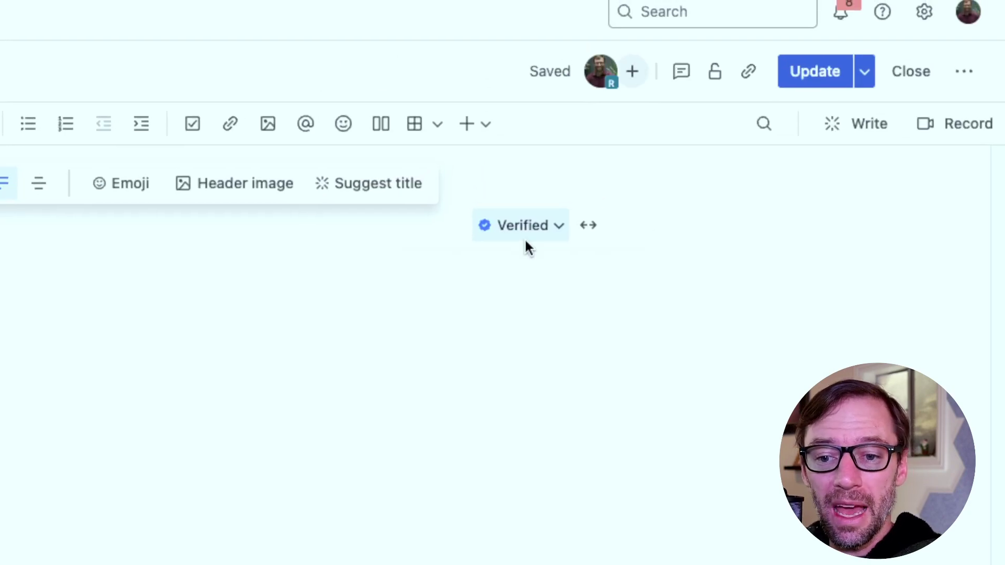
left_click(498, 218)
left_click(526, 252)
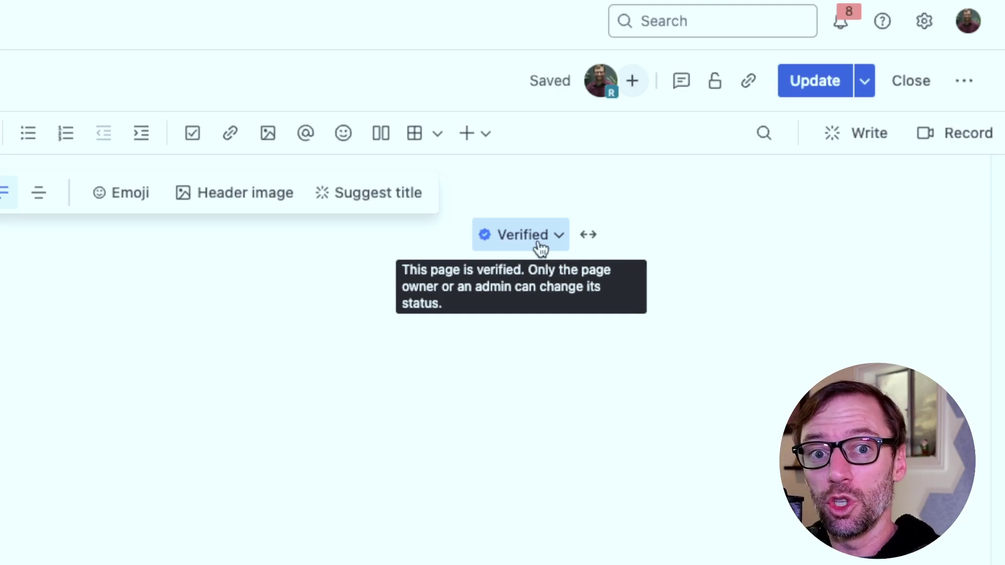
left_click(815, 81)
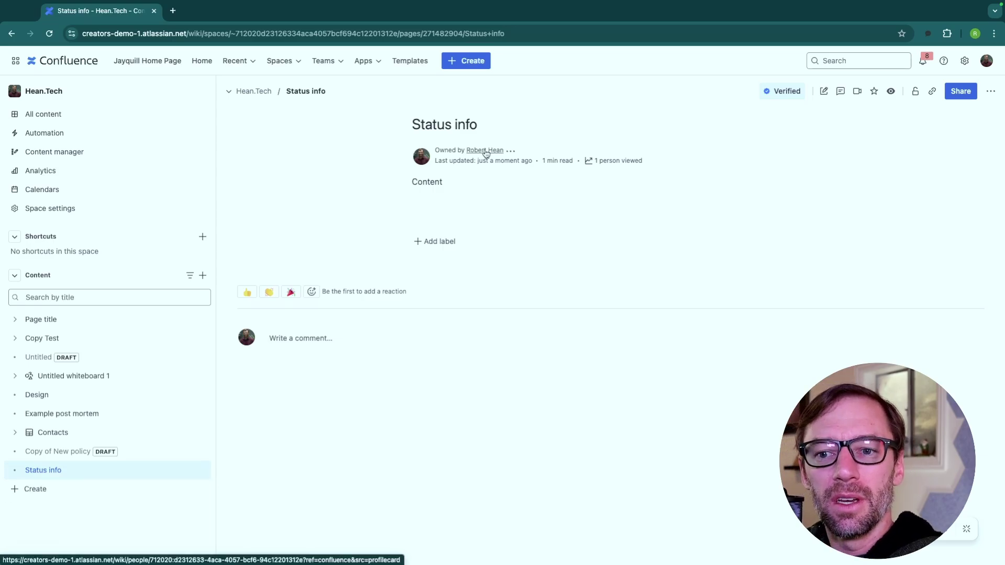
Open Advanced search and filter results to Verified content only
left_click(847, 61)
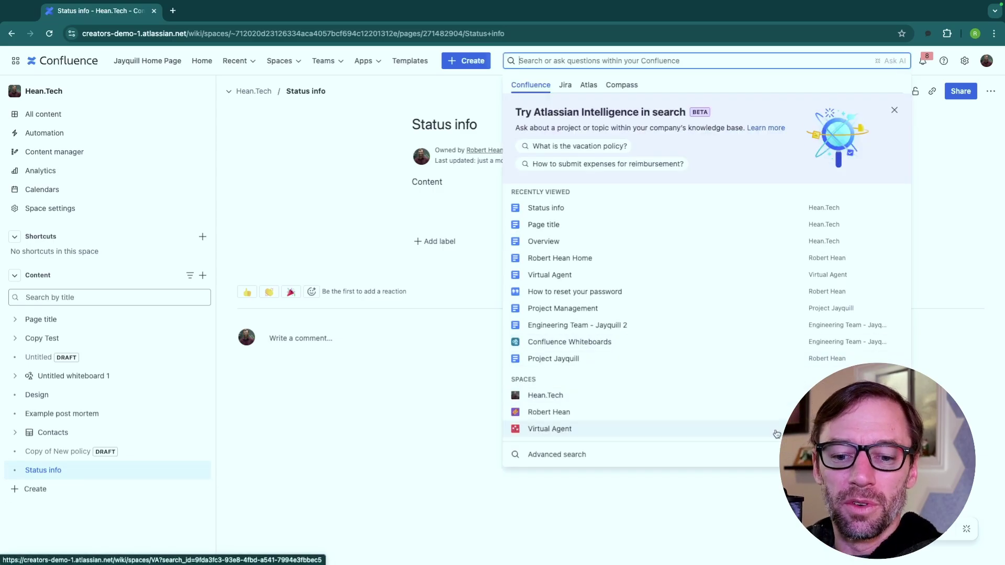
left_click(747, 454)
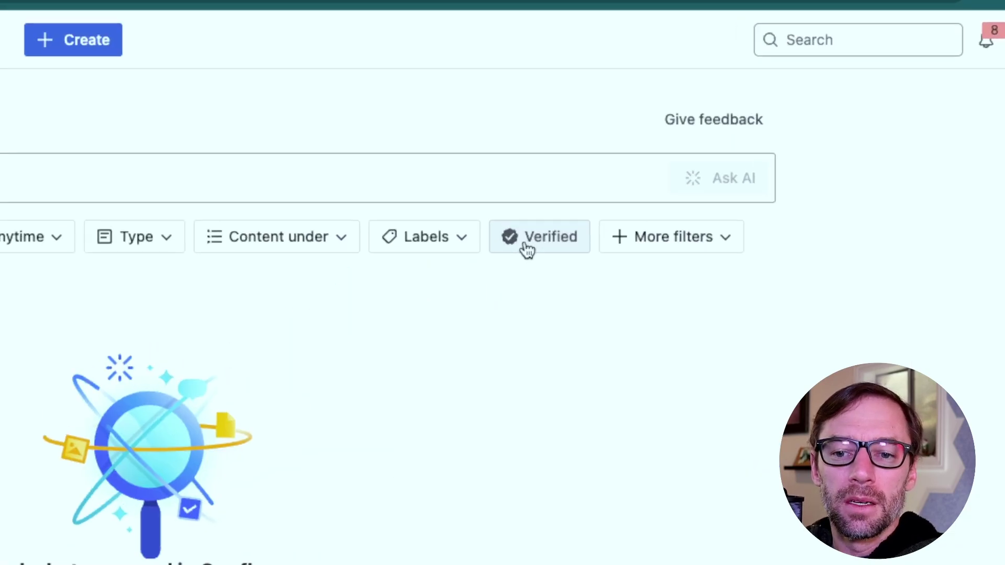
left_click(527, 249)
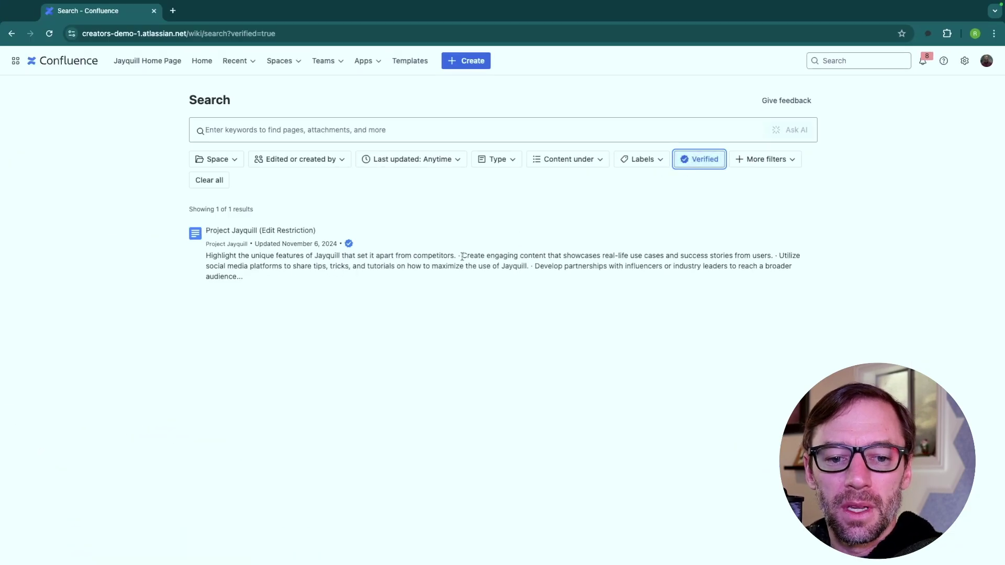